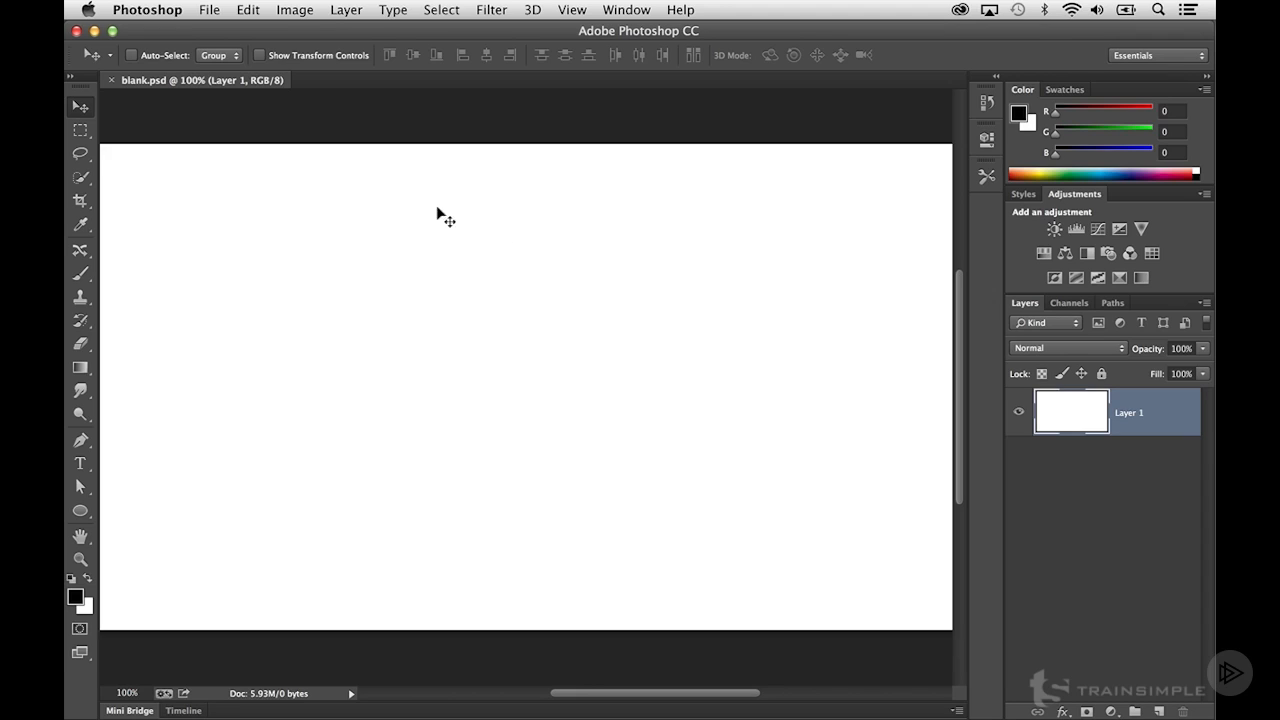
# - Make a rectangular marquee selection about 517 by 255 px near the canvas's upper edge, fill it with black and deselect
pyautogui.click(80, 133)
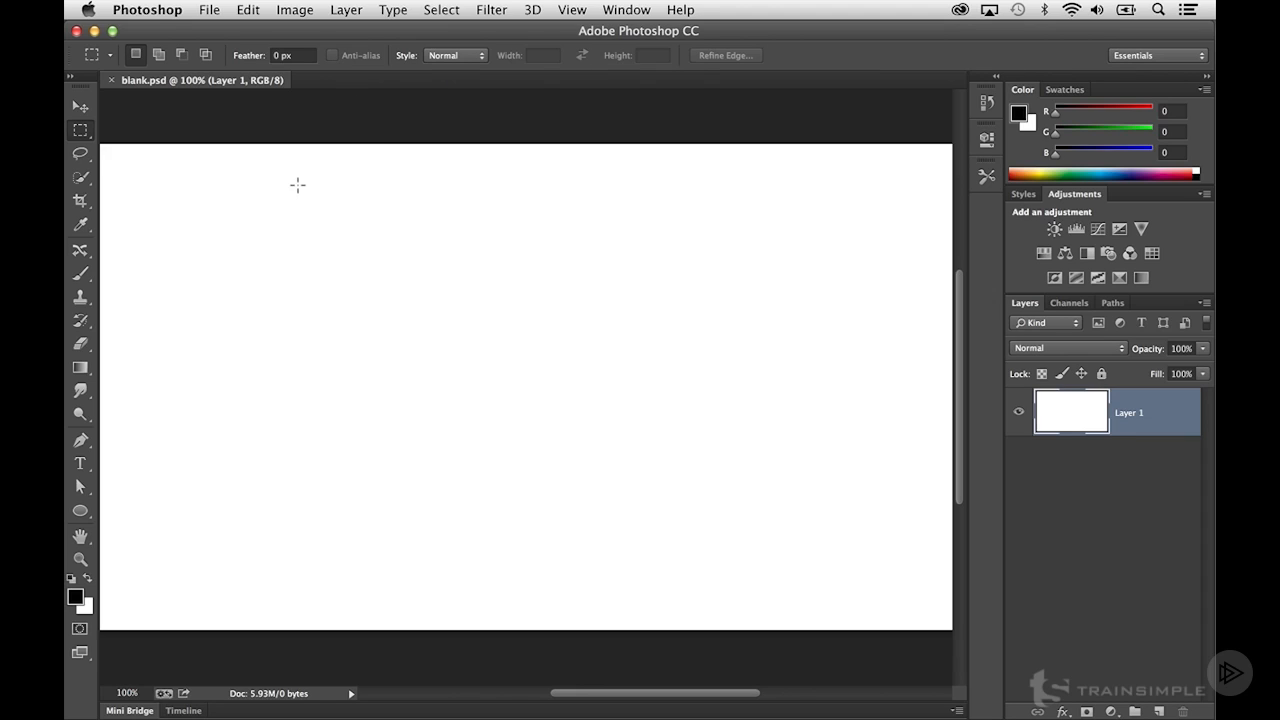
pyautogui.moveTo(301, 188); pyautogui.dragTo(529, 298)
pyautogui.press('shift')
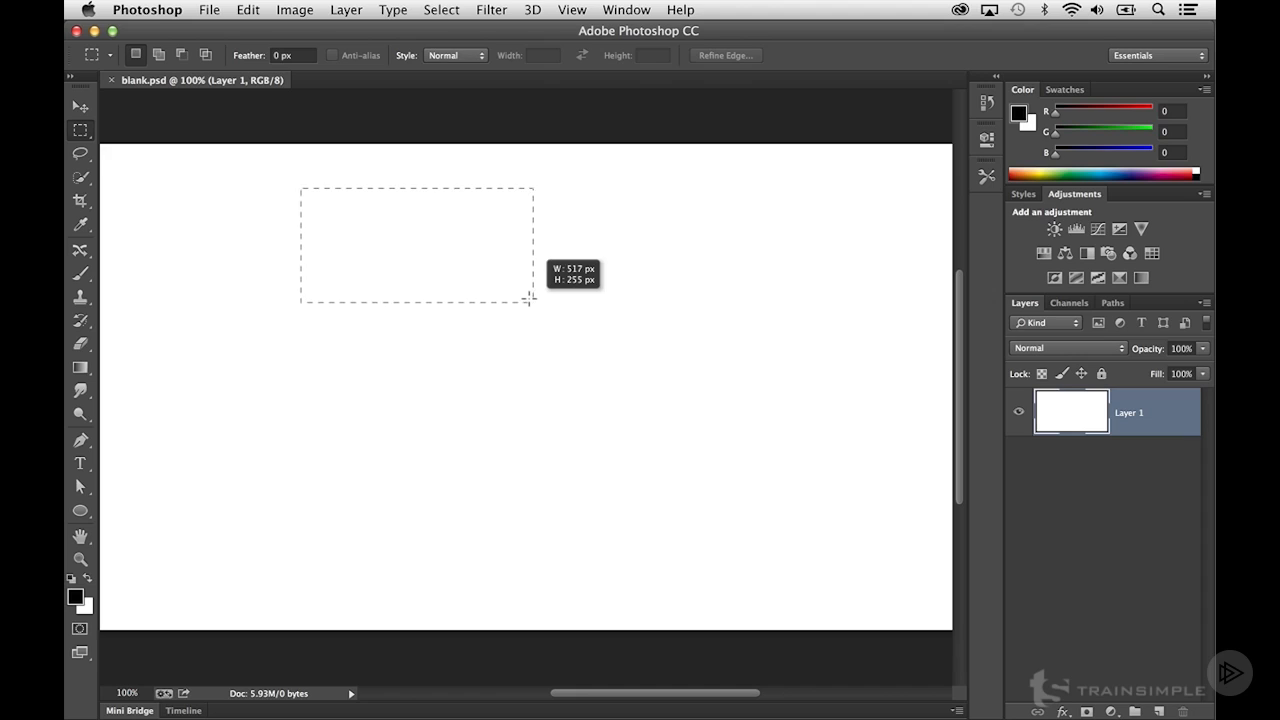
pyautogui.moveTo(529, 298); pyautogui.dragTo(529, 298)
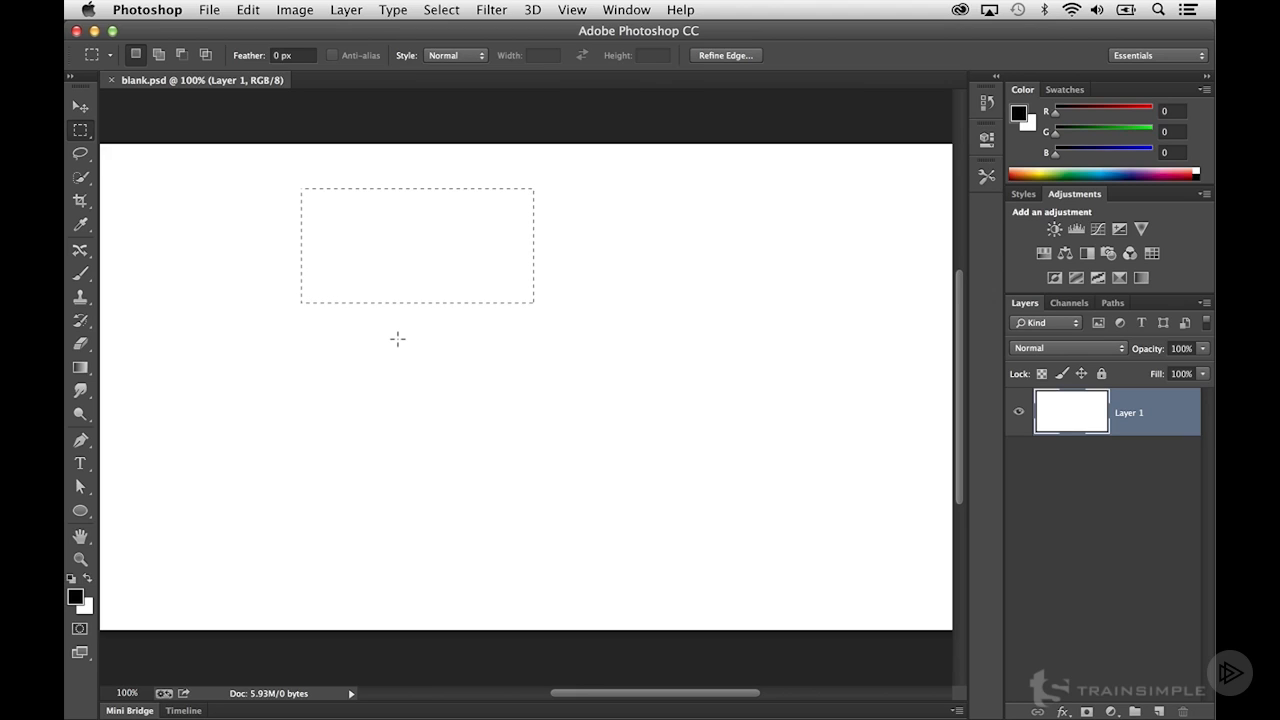
pyautogui.hotkey('alt', 'BackSpace')
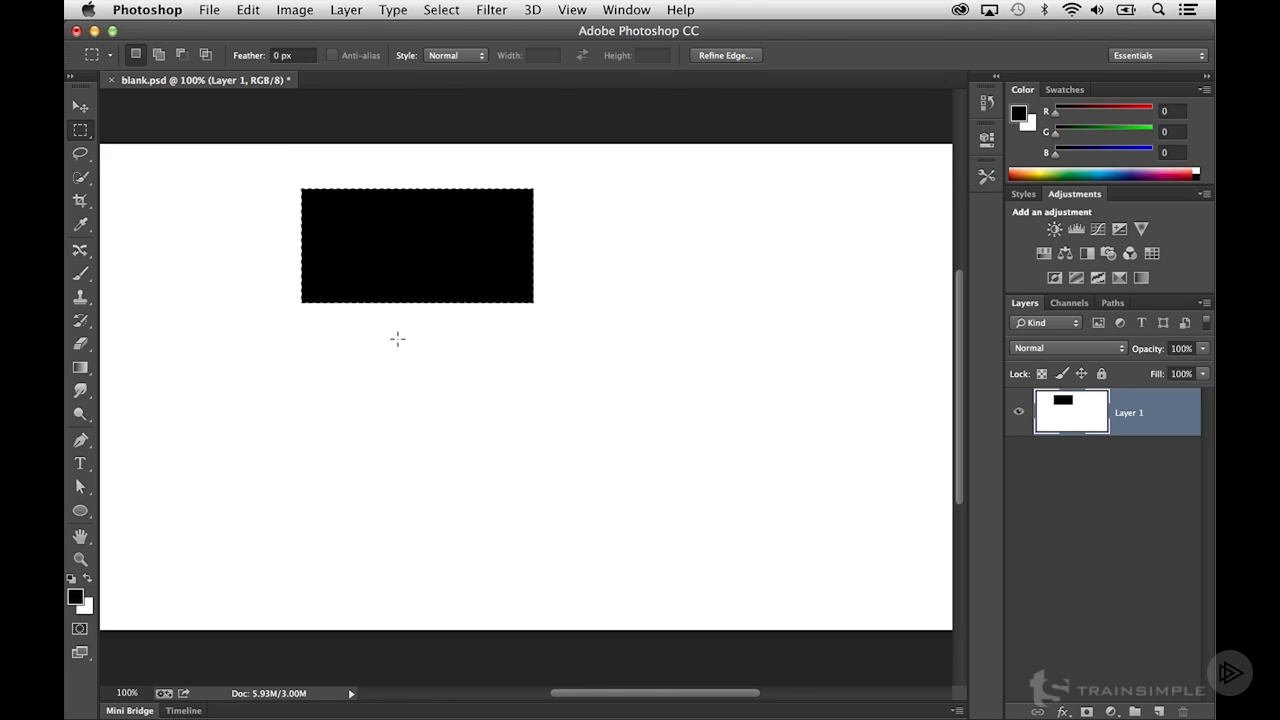
pyautogui.click(397, 339)
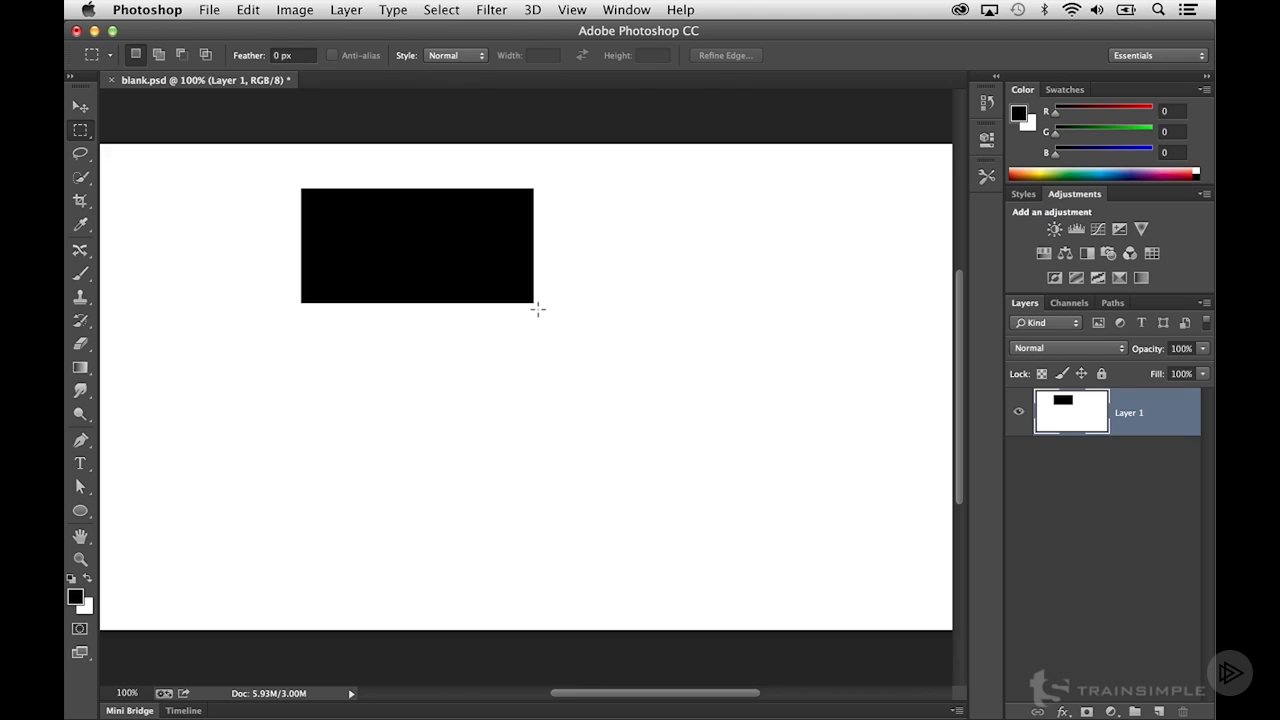
# - Examine the pixels along the straight edges at the black rectangle's lower-right corner
pyautogui.press('space')
pyautogui.press('super+space')
pyautogui.click(535, 306)
pyautogui.moveTo(534, 306); pyautogui.dragTo(437, 366)
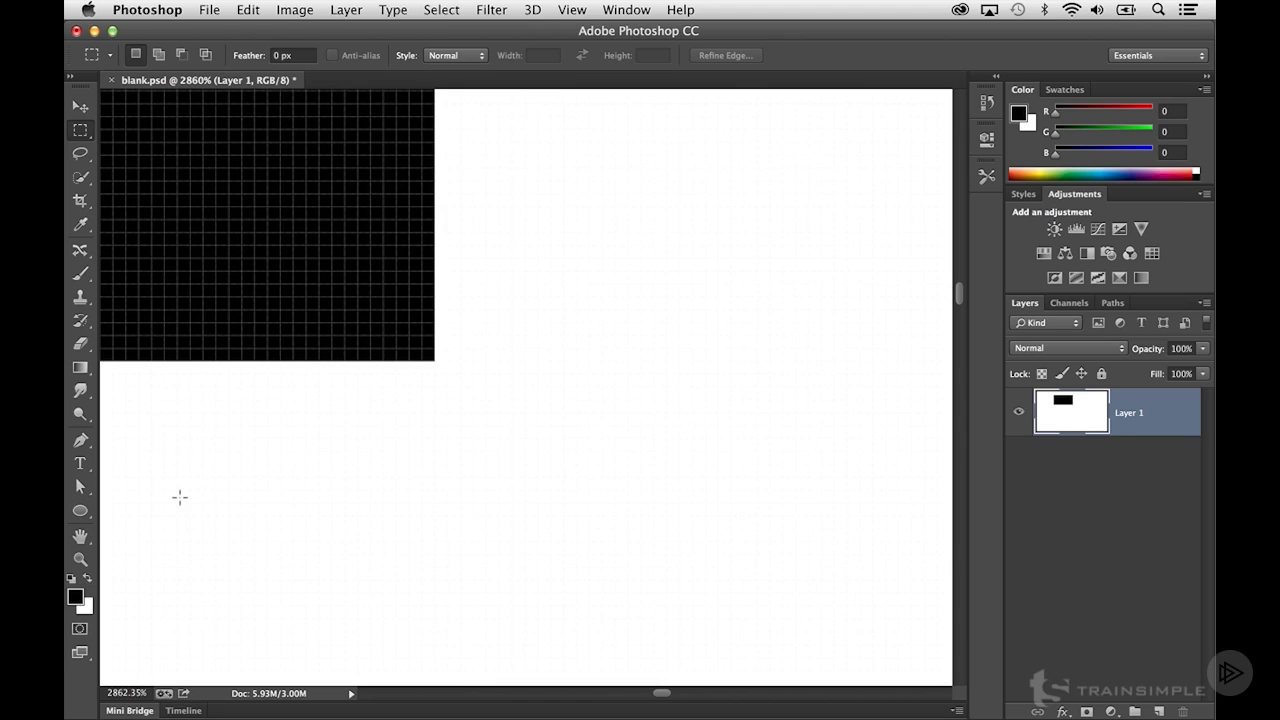
pyautogui.doubleClick(81, 561)
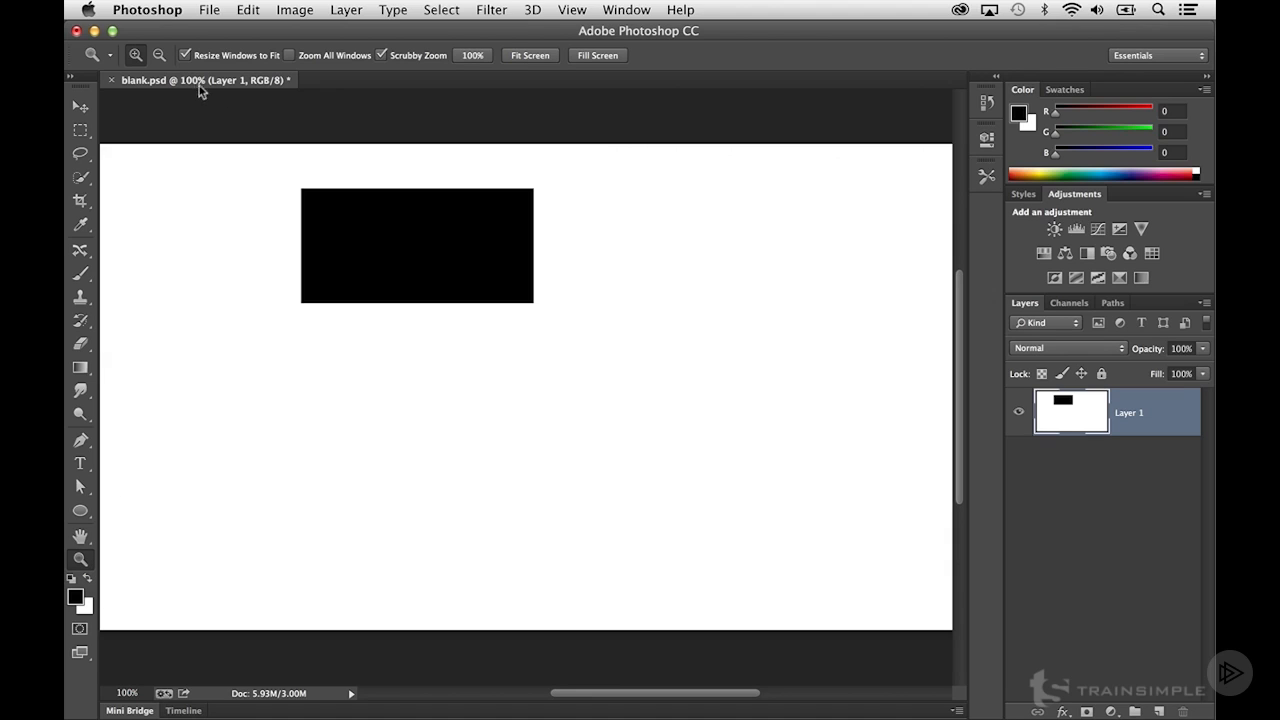
# - Revert the document to its last saved version
pyautogui.click(209, 10)
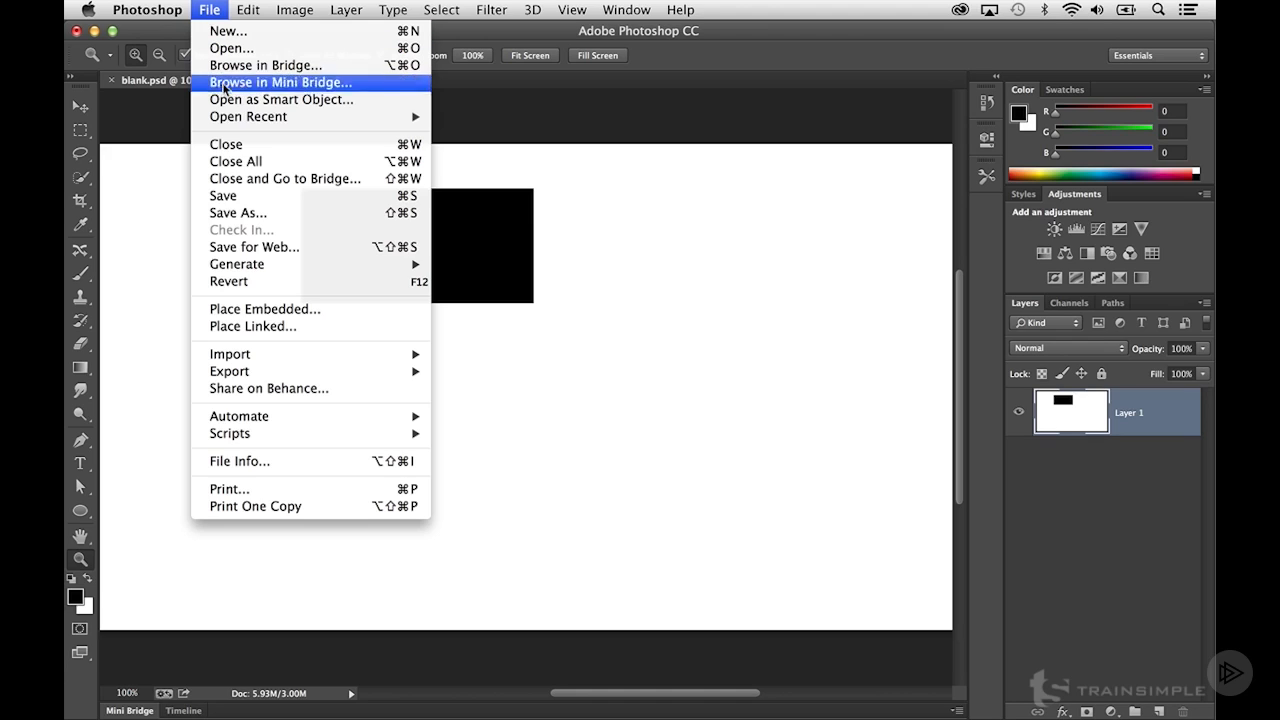
pyautogui.click(246, 280)
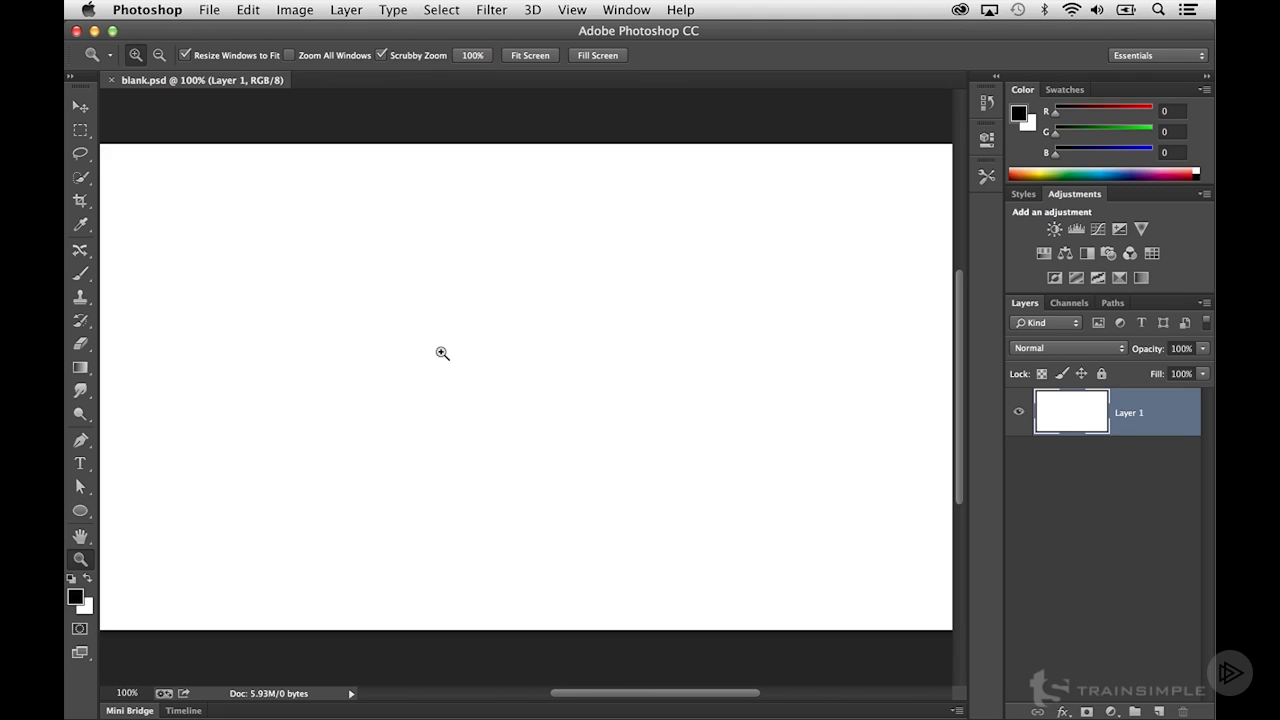
# - Draw a circular Elliptical Marquee selection without anti-aliasing in the left half of the canvas, fill it with black and deselect
pyautogui.click(80, 130)
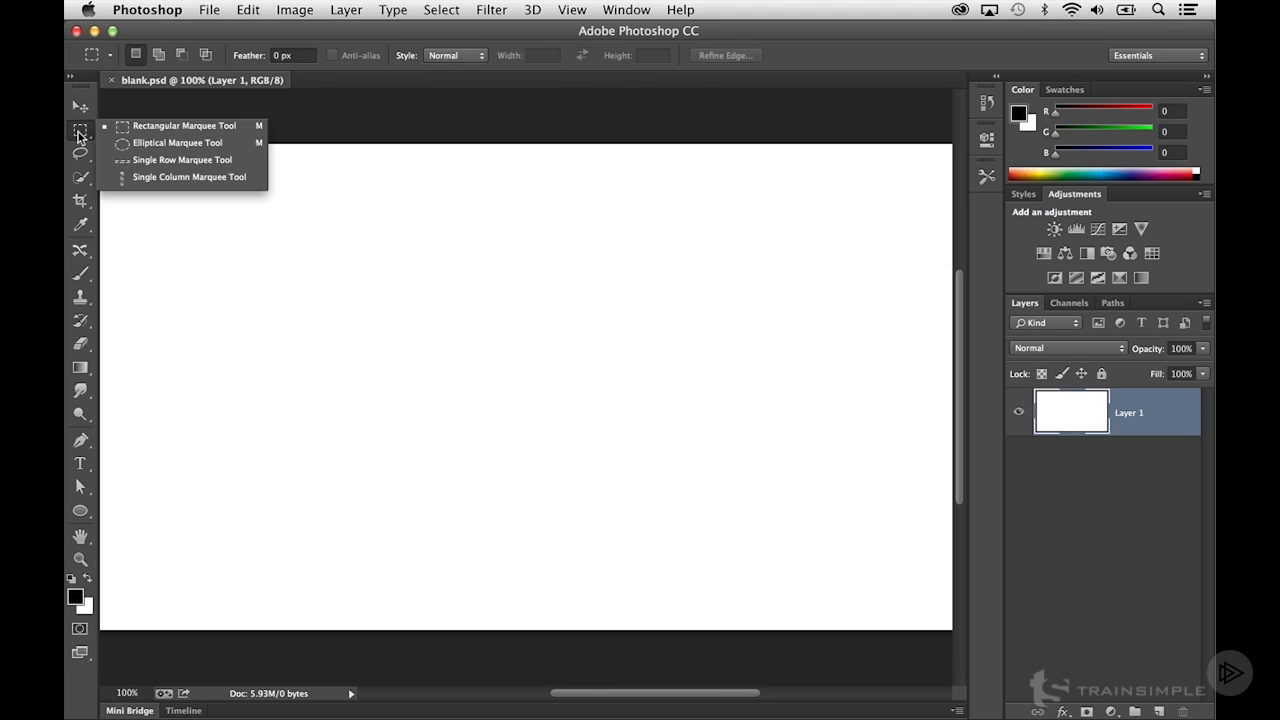
pyautogui.click(130, 145)
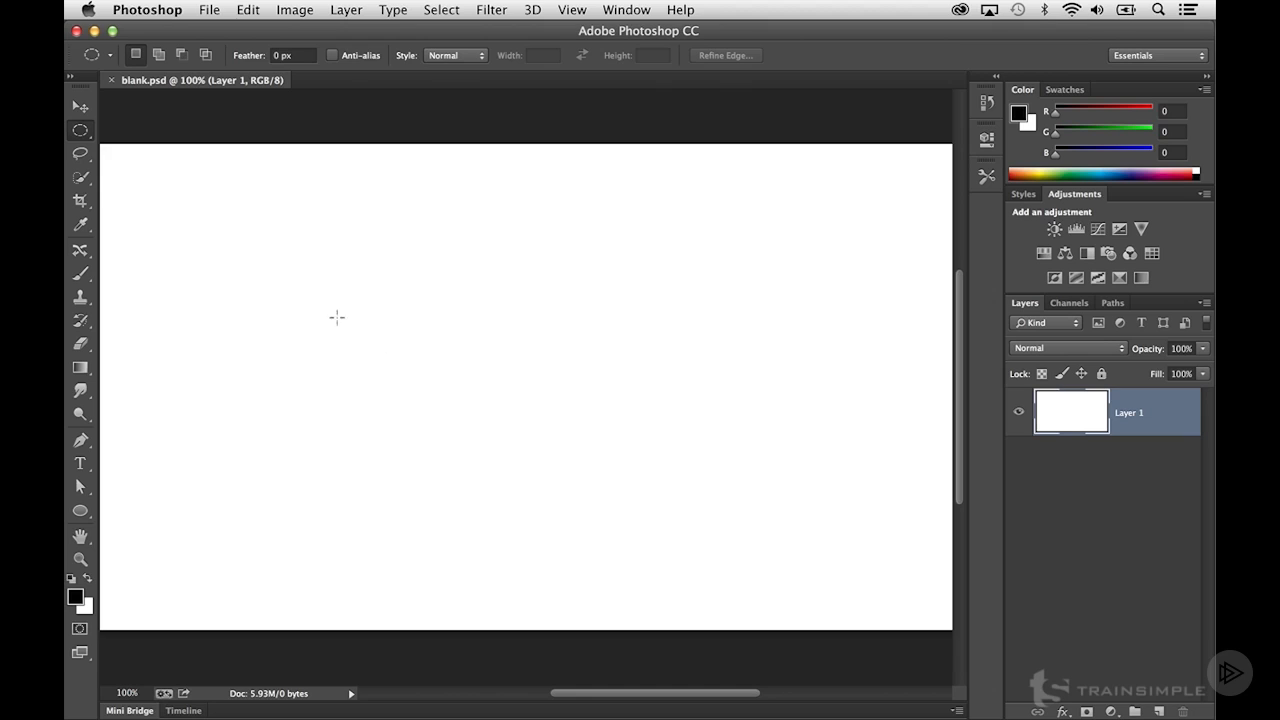
pyautogui.moveTo(302, 275); pyautogui.dragTo(492, 458)
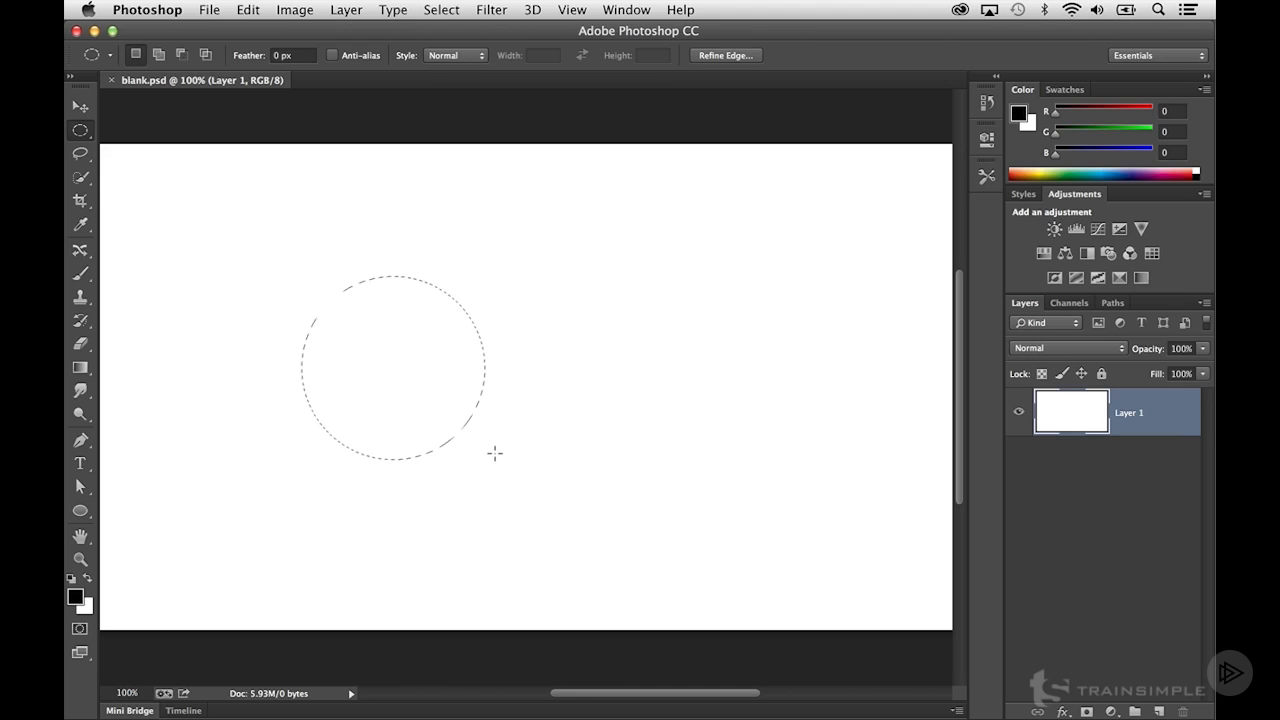
pyautogui.hotkey('alt', 'BackSpace')
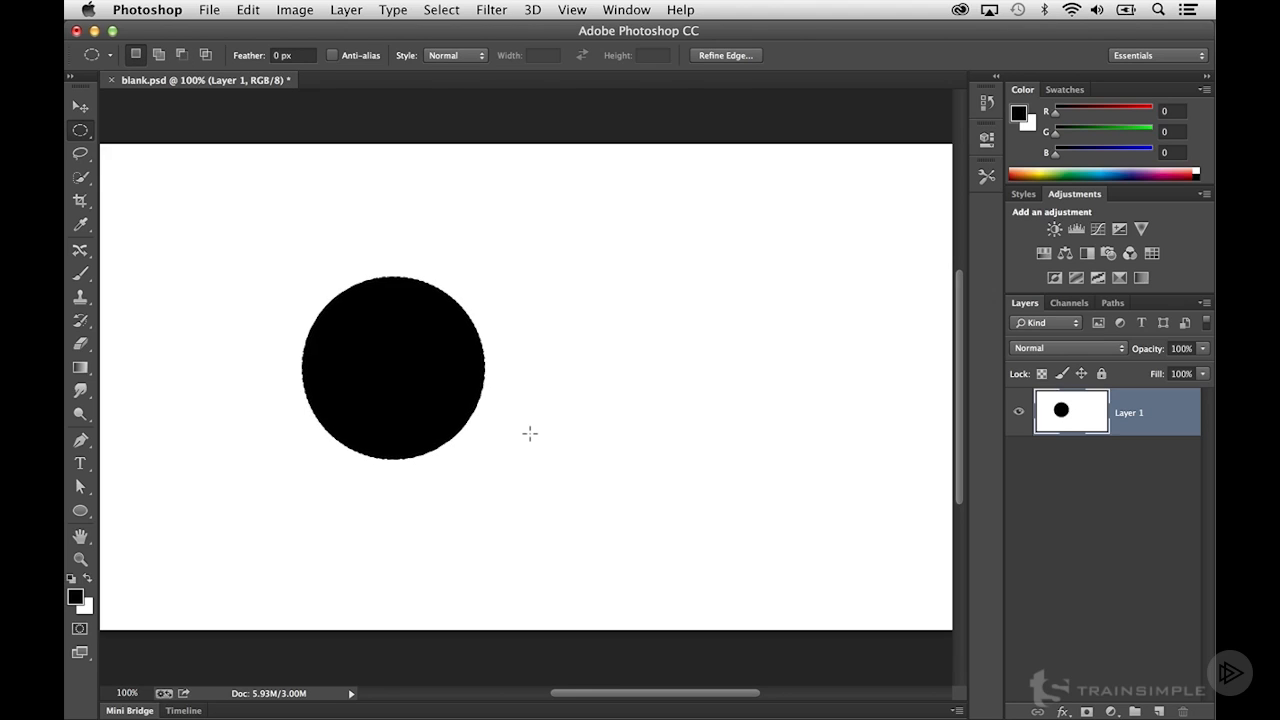
pyautogui.click(533, 440)
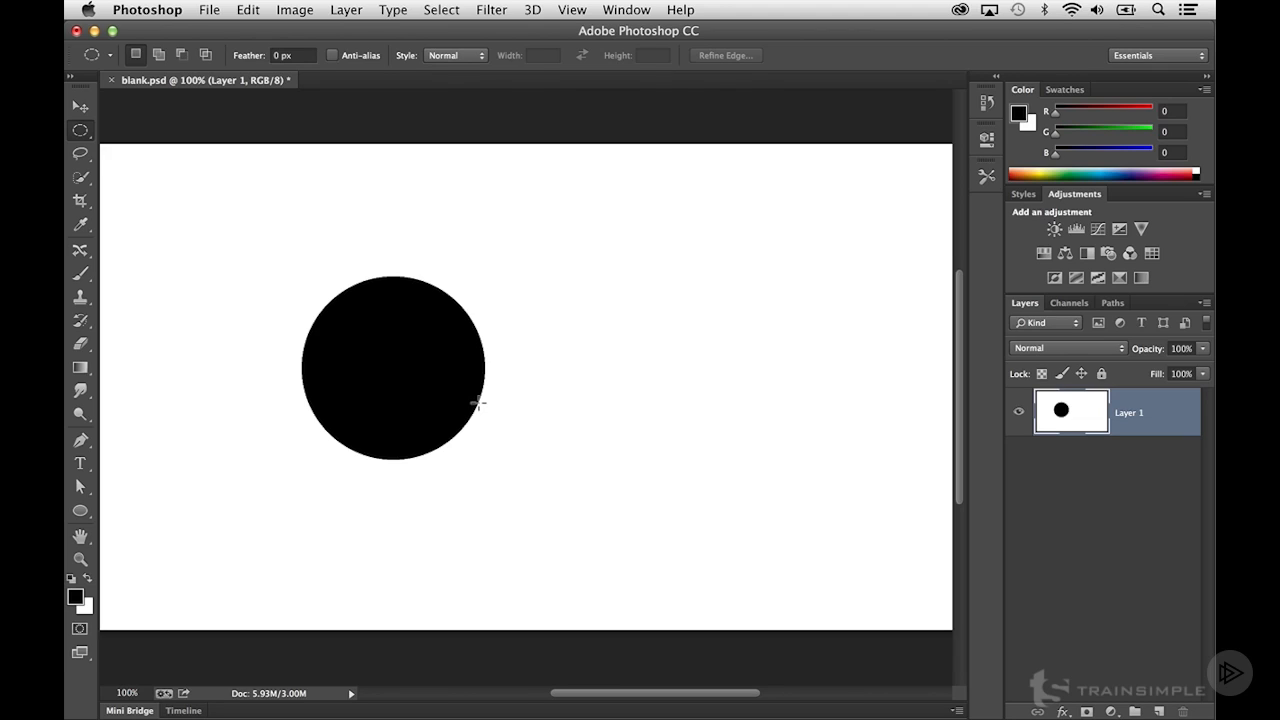
# - Examine the pixels along the lower-right curved edge of the black circle
pyautogui.press('super+space')
pyautogui.moveTo(470, 413); pyautogui.dragTo(451, 409)
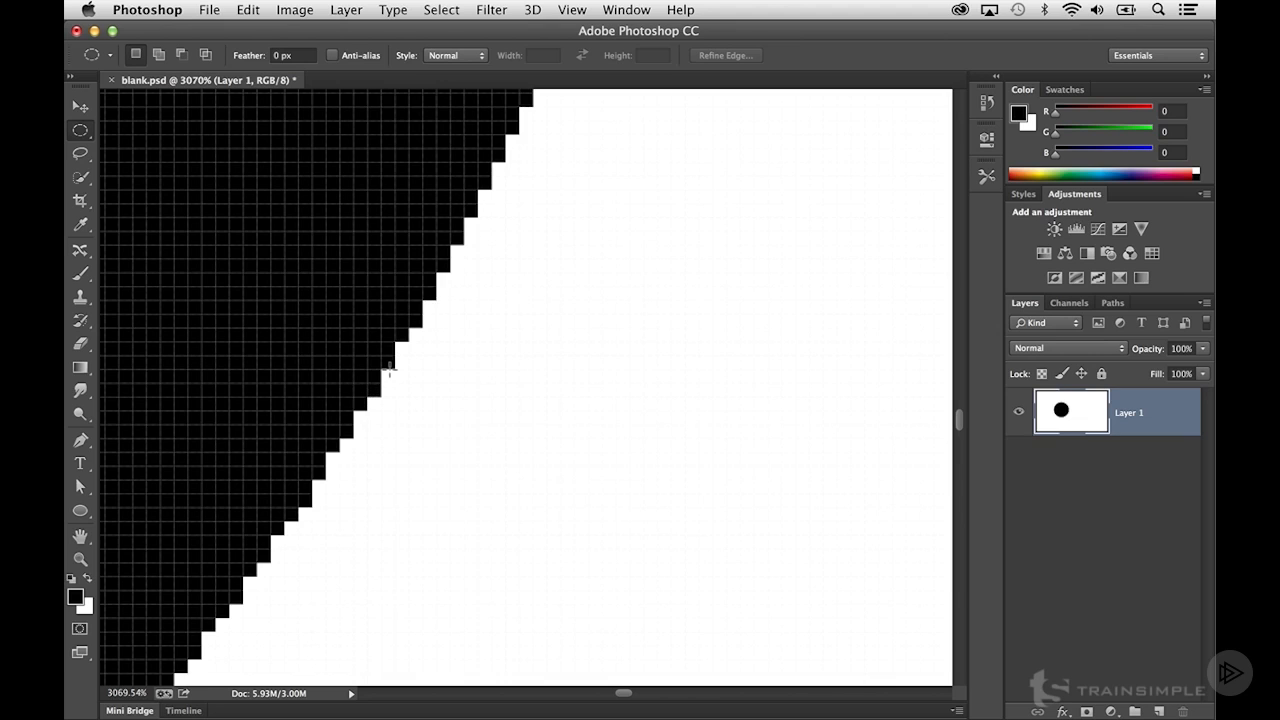
pyautogui.keyDown('alt'); pyautogui.click(402, 348); pyautogui.keyUp('alt')
pyautogui.keyDown('alt'); pyautogui.click(398, 314); pyautogui.keyUp('alt')
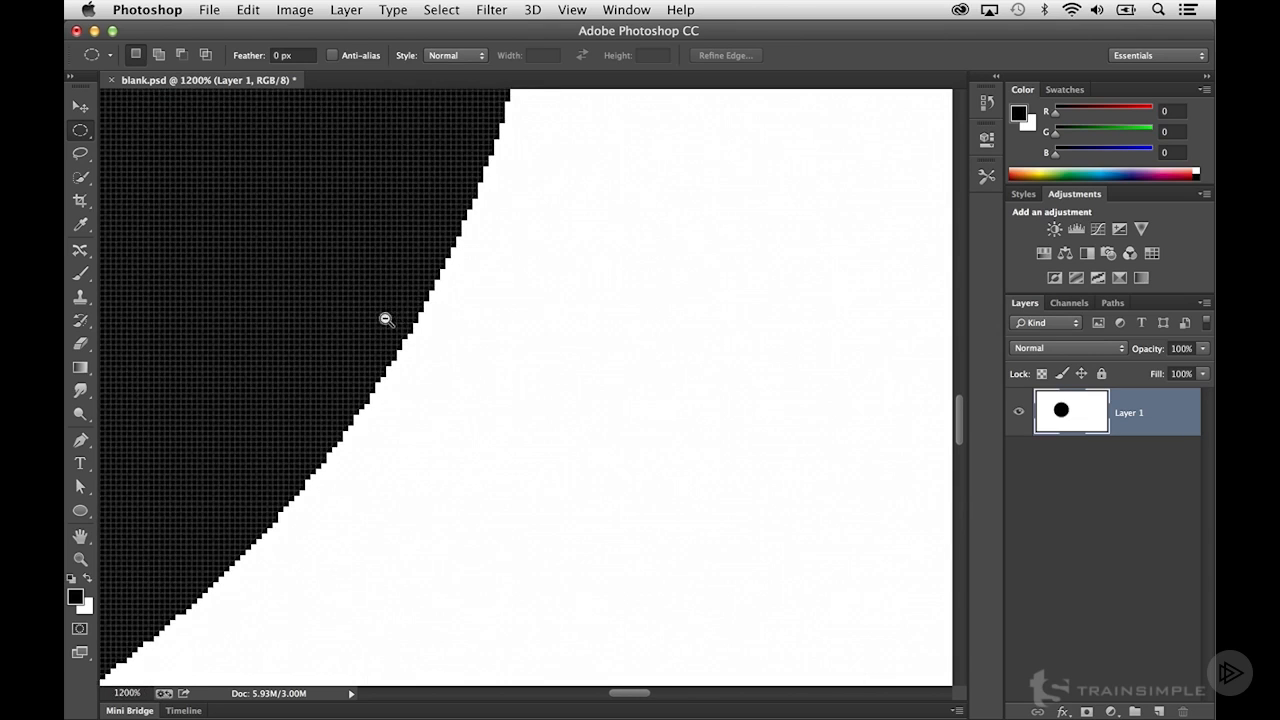
pyautogui.doubleClick(81, 561)
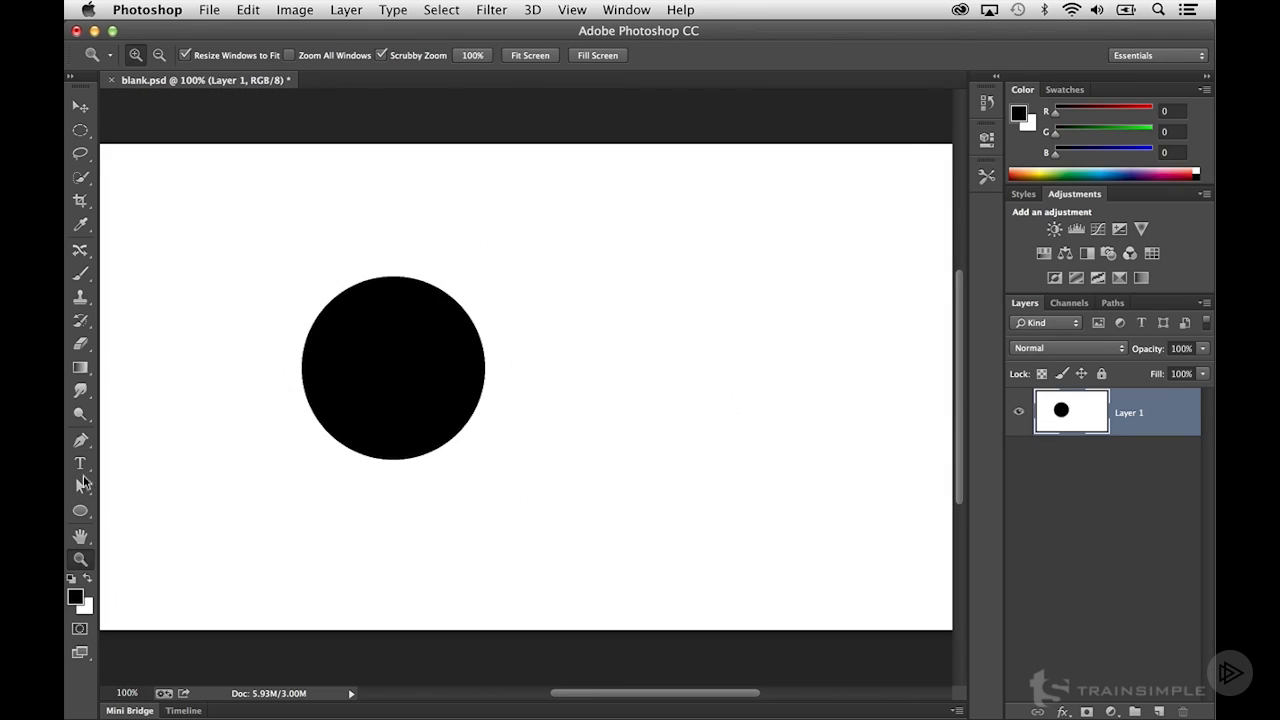
# - Draw a second circular selection with Anti-alias enabled to the right of the first circle, fill it with black and deselect
pyautogui.click(80, 130)
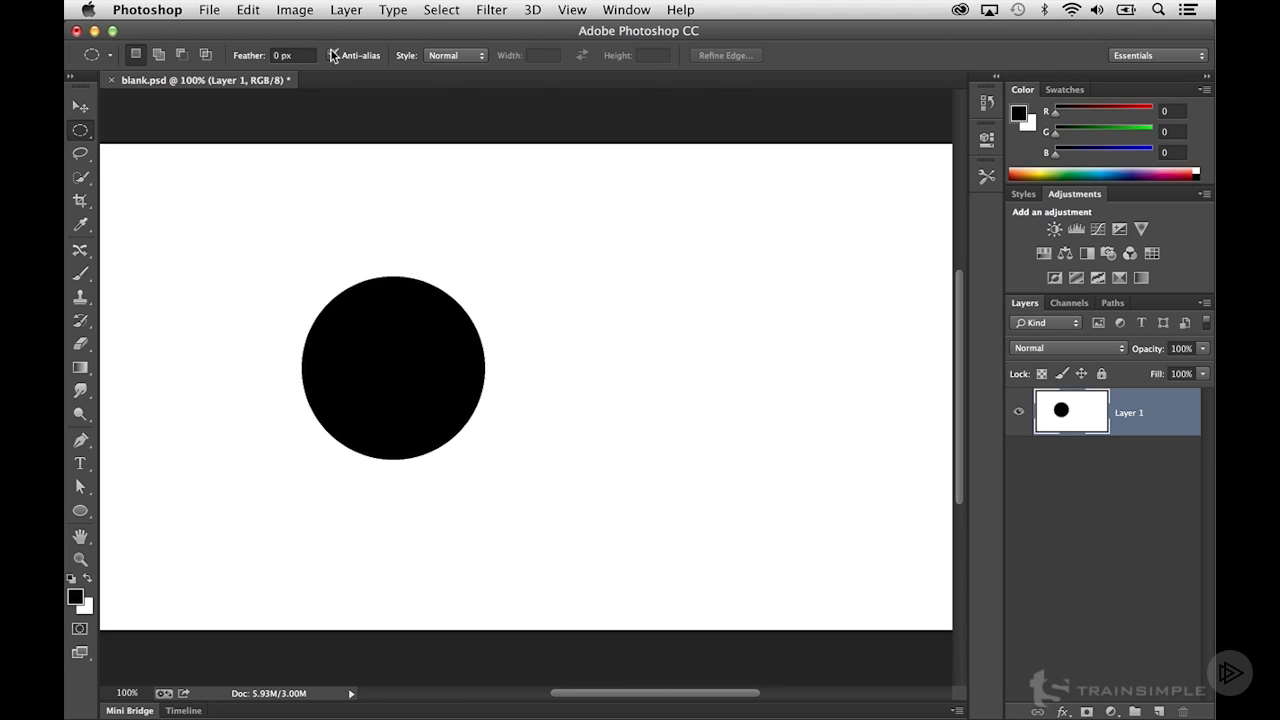
pyautogui.moveTo(537, 286); pyautogui.dragTo(737, 453)
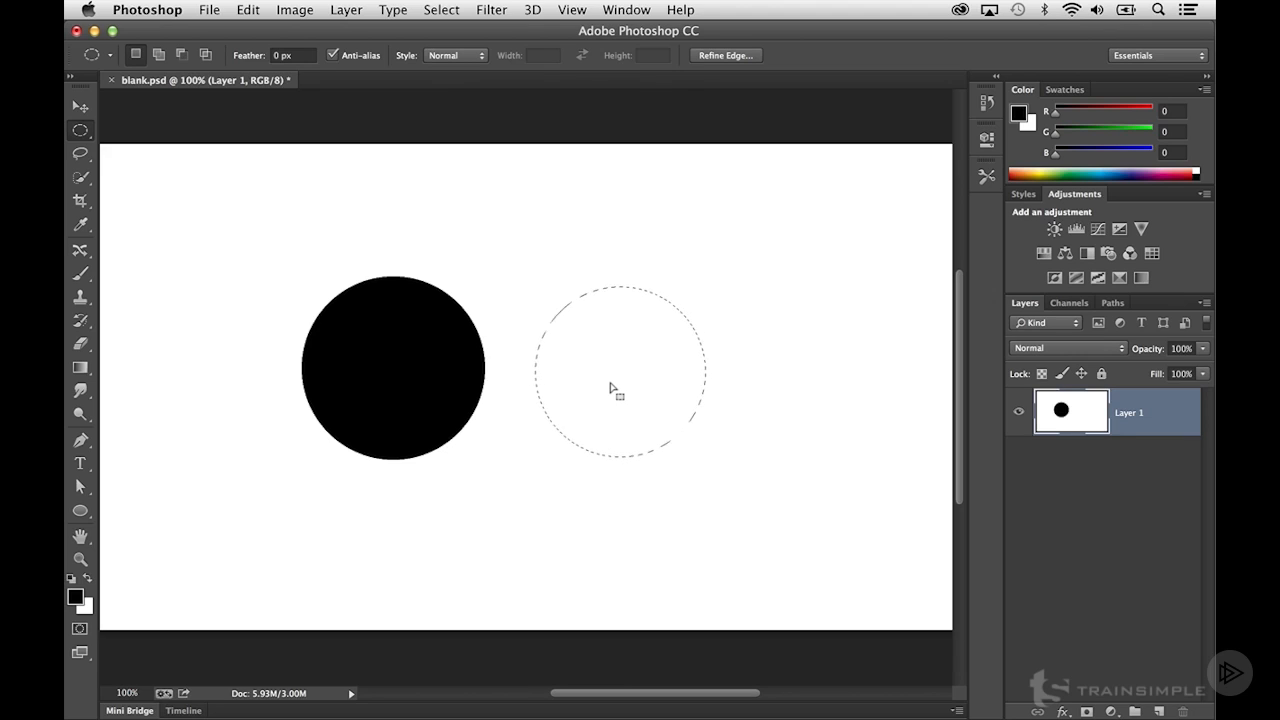
pyautogui.hotkey('alt', 'BackSpace')
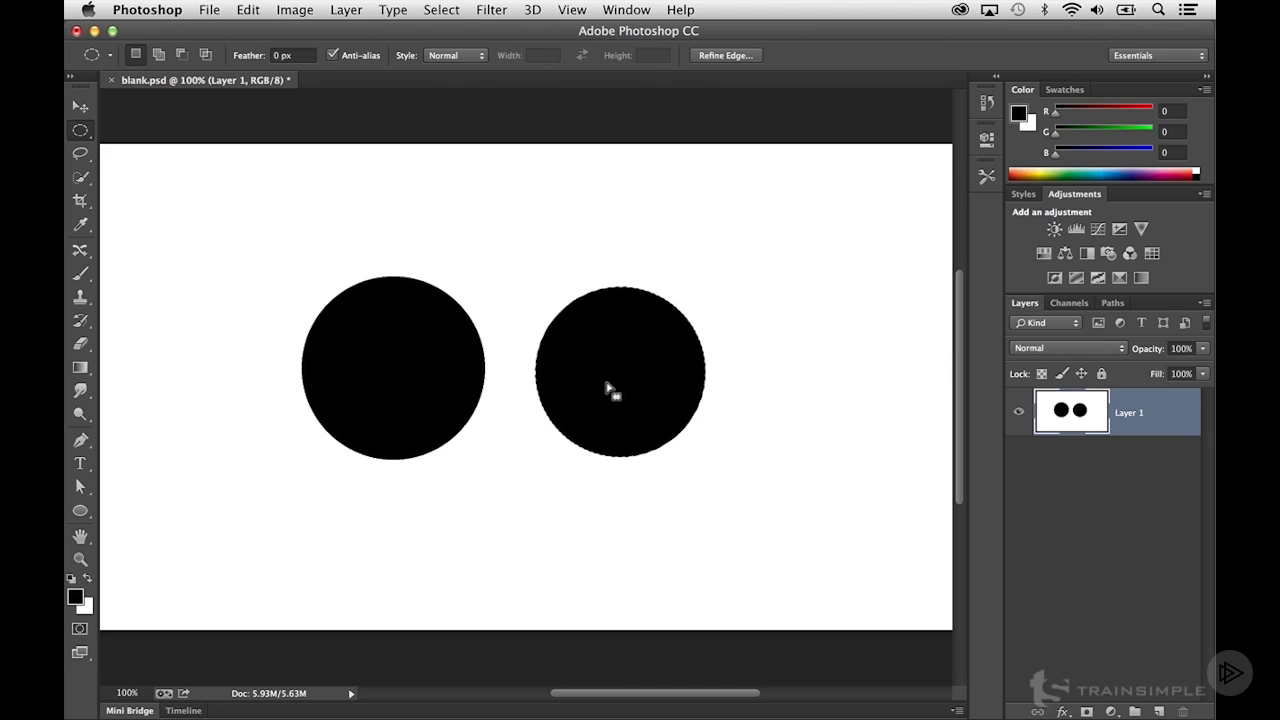
pyautogui.hotkey('ctrl', 'd')
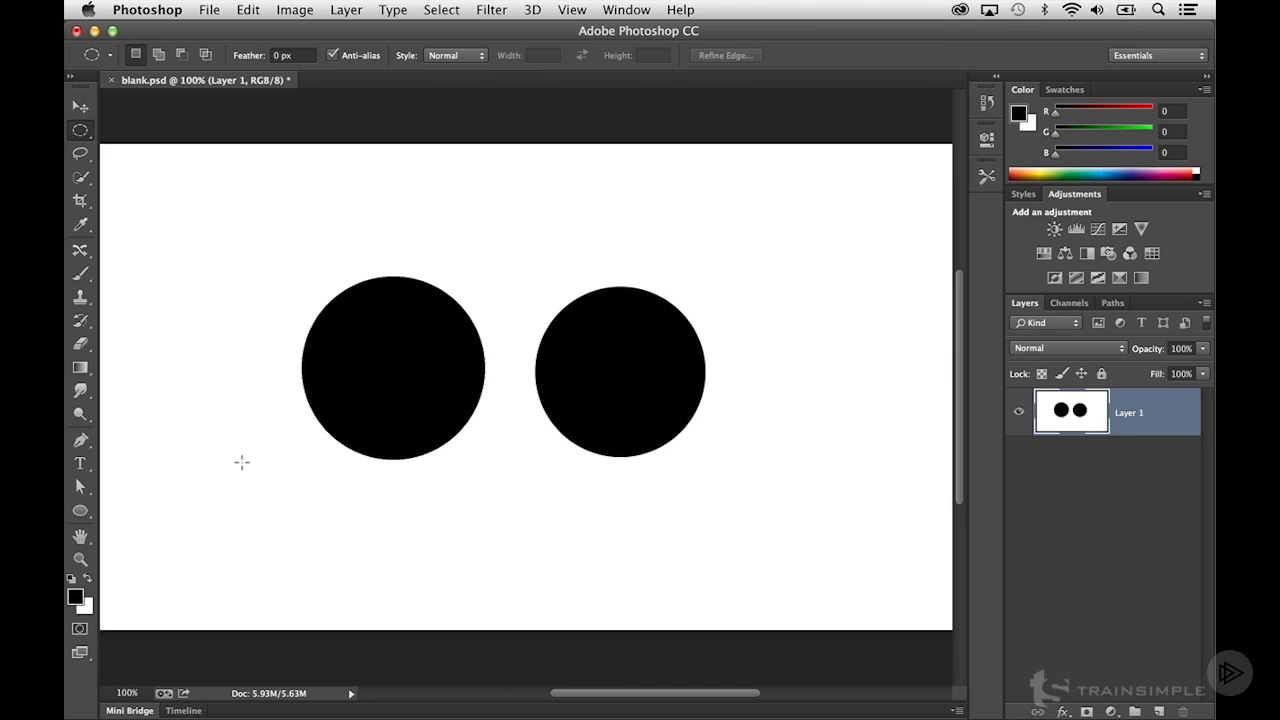
# - Compare the facing edges of the two circles and examine the anti-aliased edge at pixel level
pyautogui.press('z')
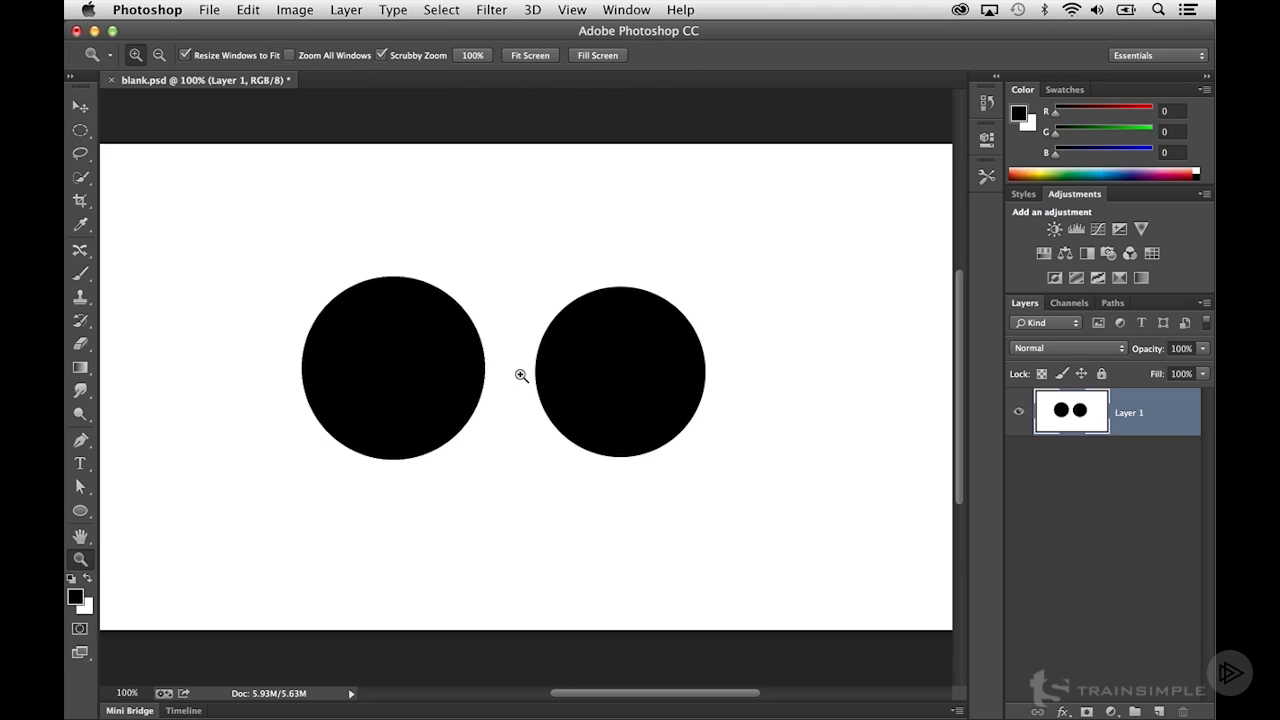
pyautogui.moveTo(521, 375); pyautogui.dragTo(491, 384)
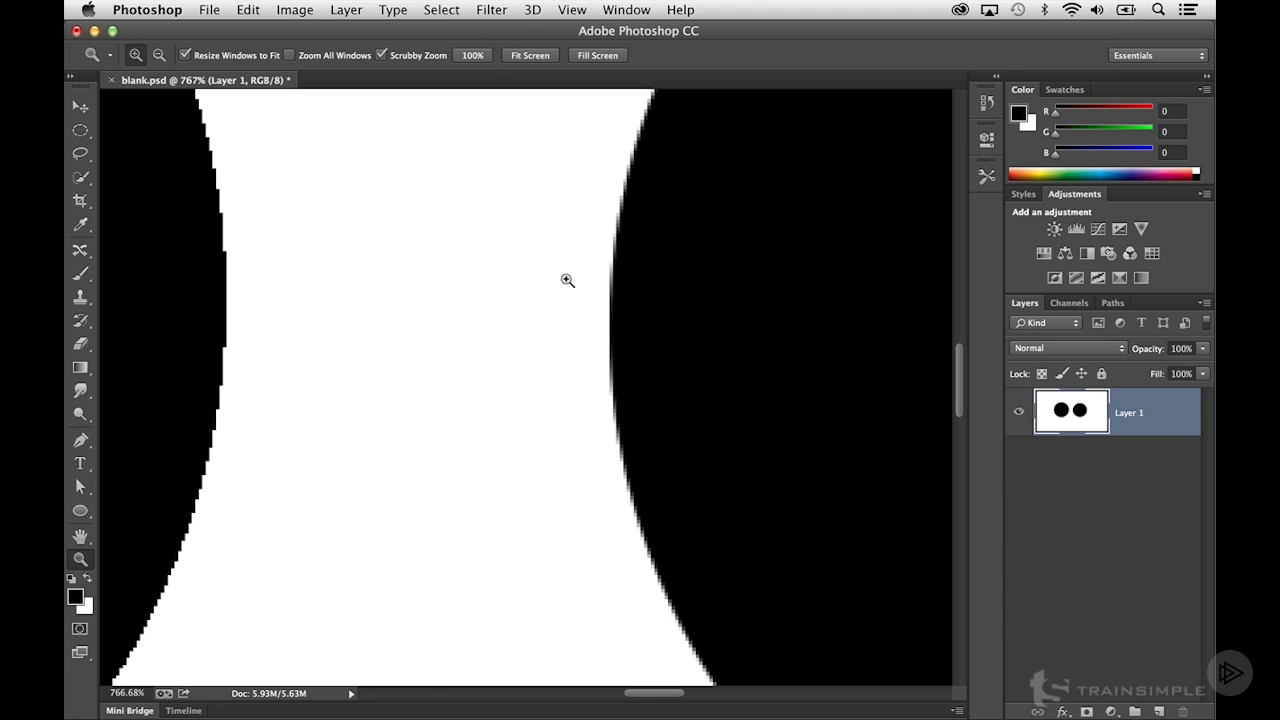
pyautogui.moveTo(608, 292); pyautogui.dragTo(606, 286)
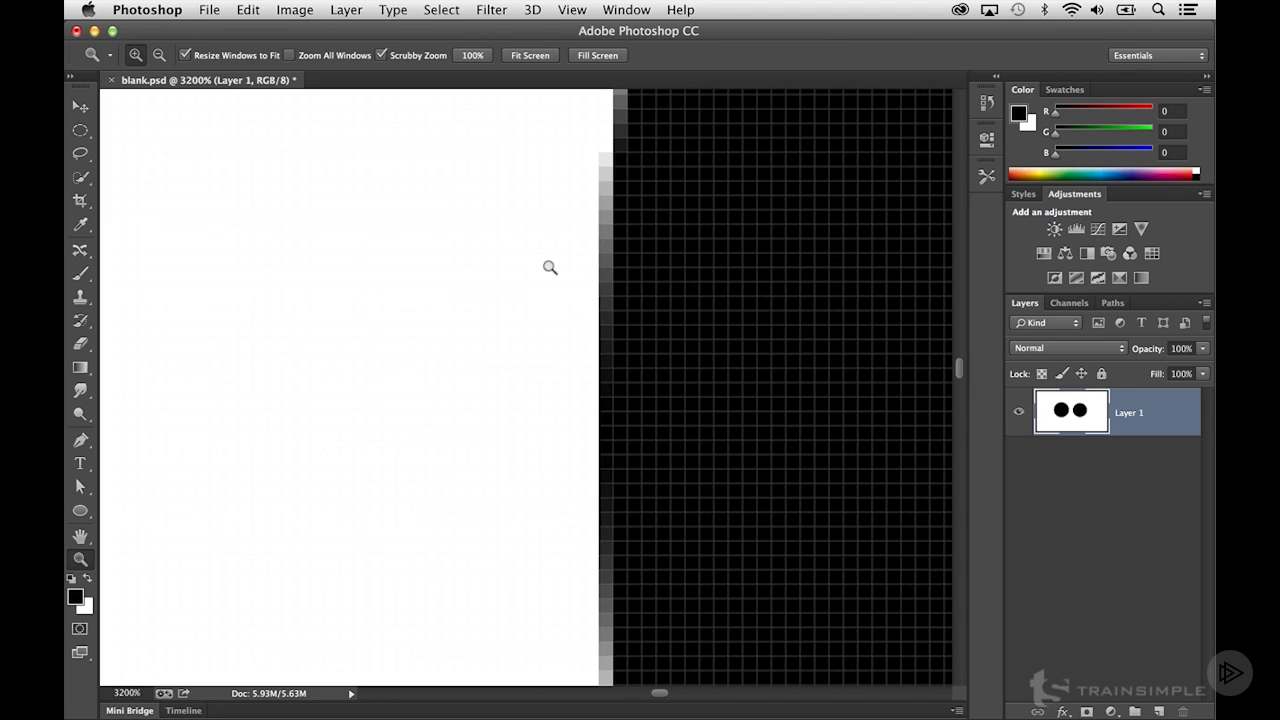
pyautogui.doubleClick(82, 563)
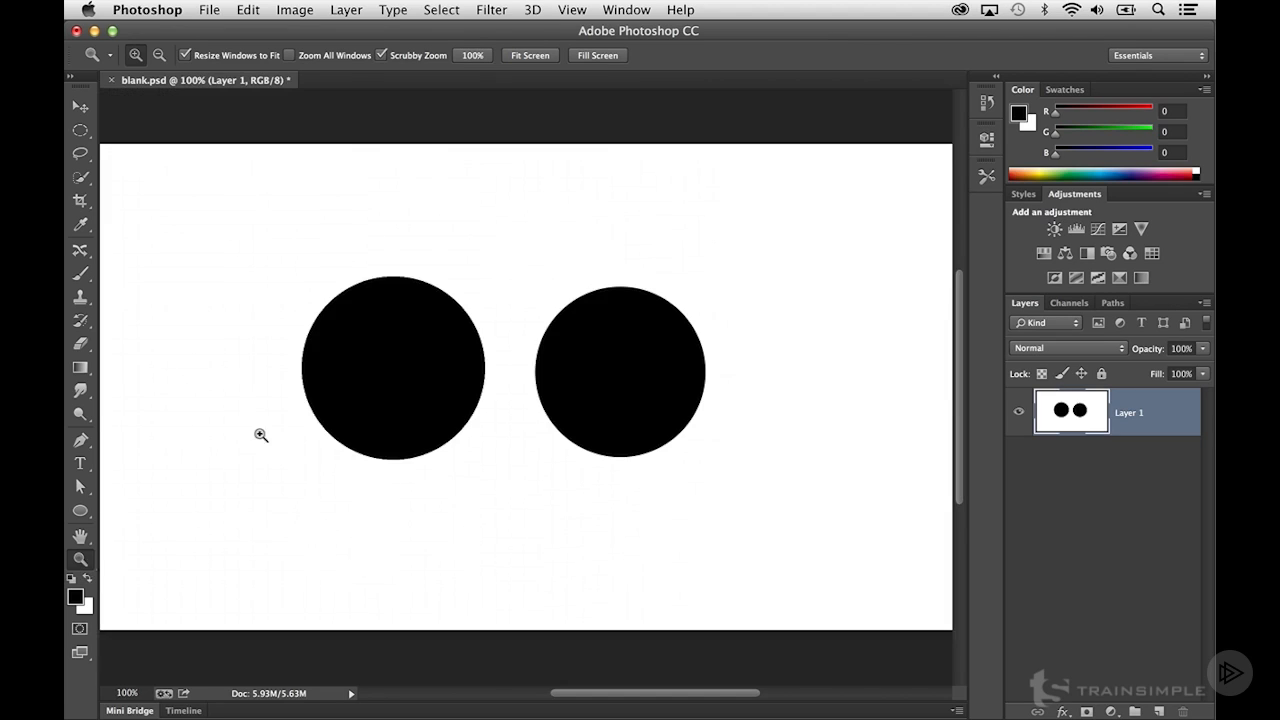